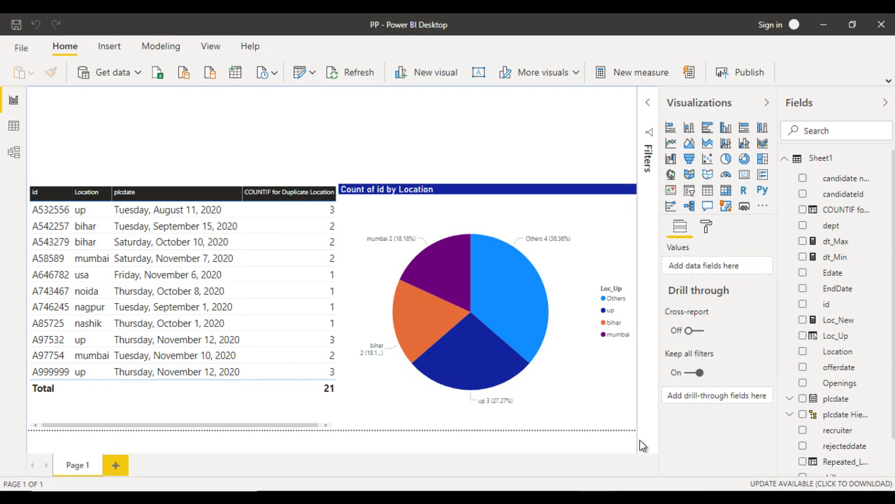
# Switch to the Training report and add a new calculated column to Sheet1, with its formula editor expanded
pyautogui.moveTo(595, 498)
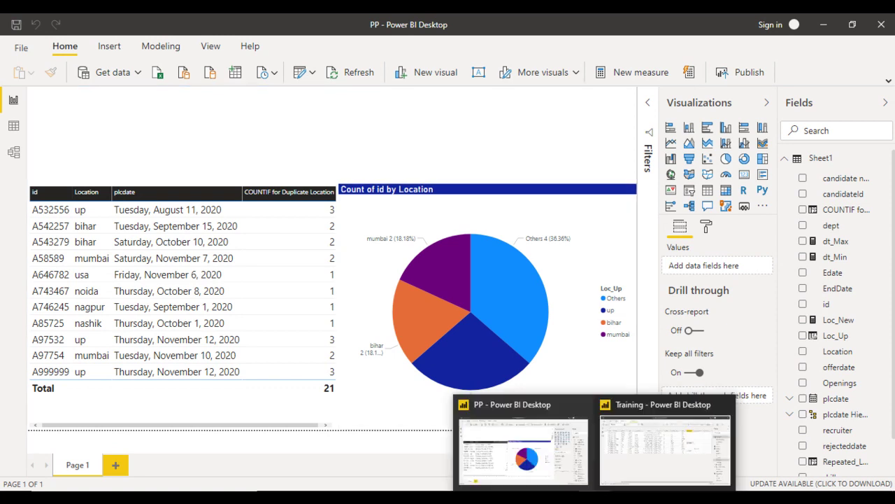
pyautogui.click(643, 440)
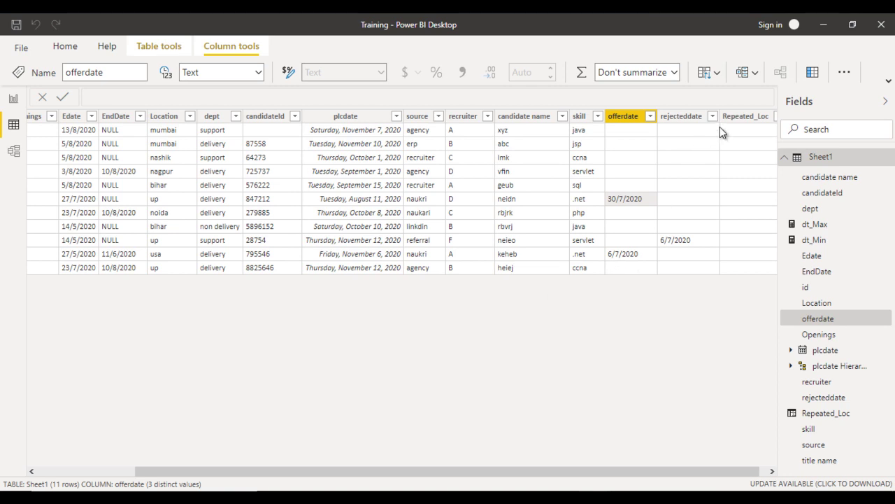
pyautogui.click(812, 73)
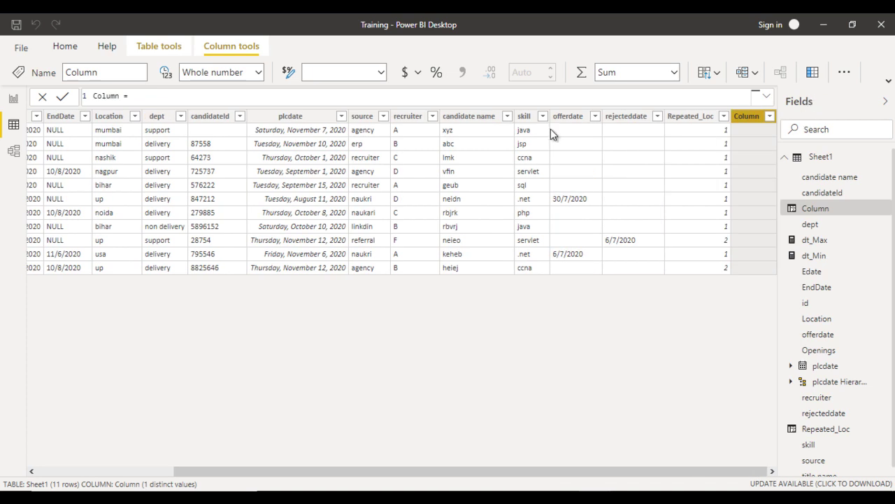
pyautogui.click(768, 96)
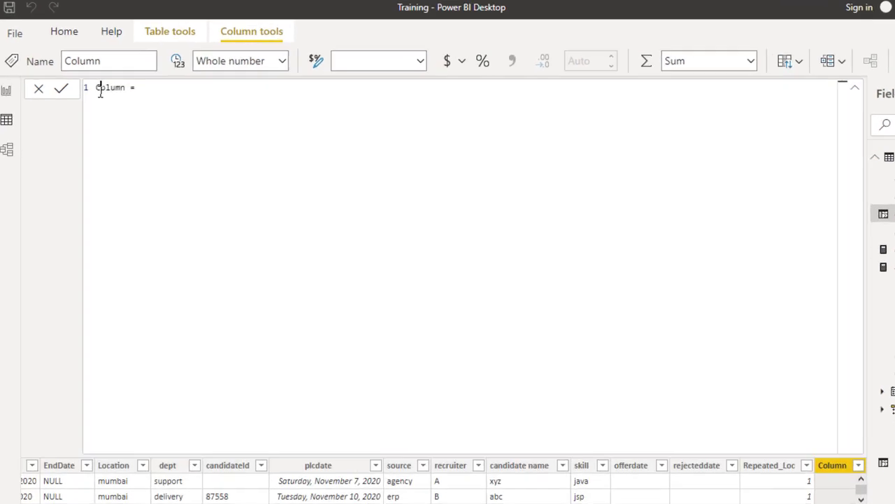
# Replace the new column's default name in the formula with "CountIF for duplicate Loc"
pyautogui.hotkey('ctrl', 'a')
pyautogui.press('BackSpace')
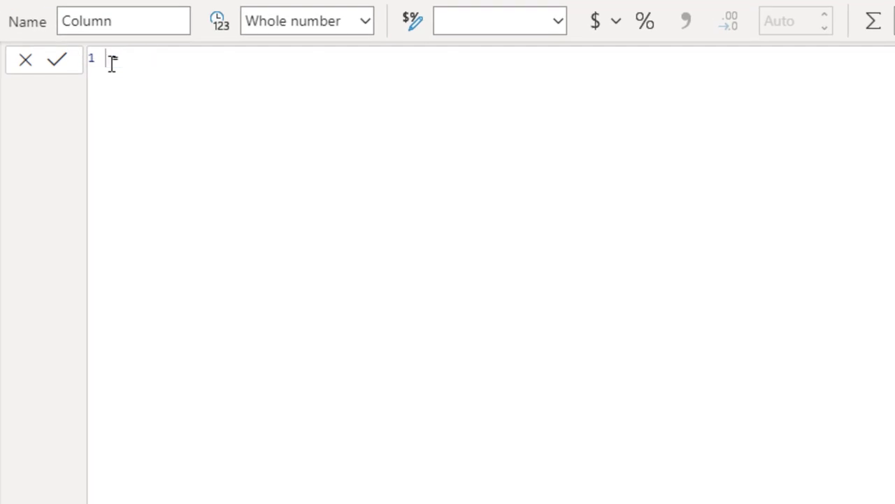
pyautogui.write('CountIF for duplicate ')
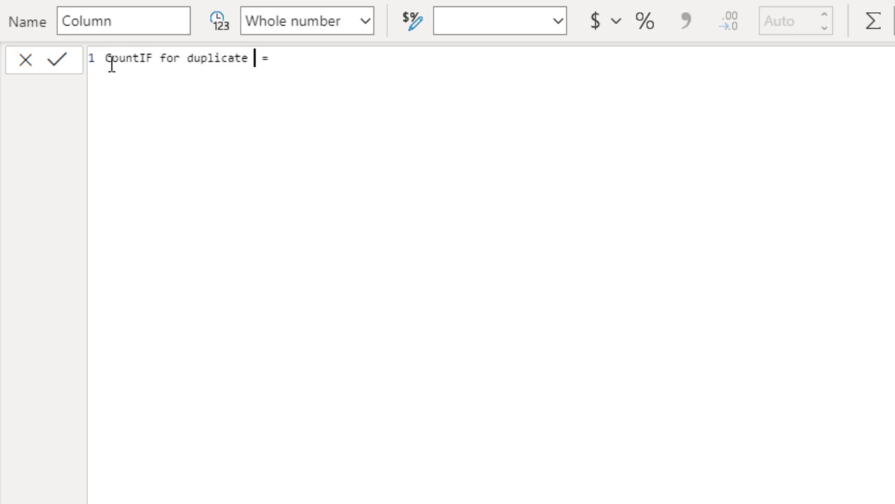
pyautogui.write('Loc')
pyautogui.press('Right')
pyautogui.press('Right')
pyautogui.press('Right')
# Declare the variable _CurrentId on the formula's second line and assign it Sheet1[Location ]
pyautogui.hotkey('shift', 'Return')
pyautogui.write('Var _CurrentId')
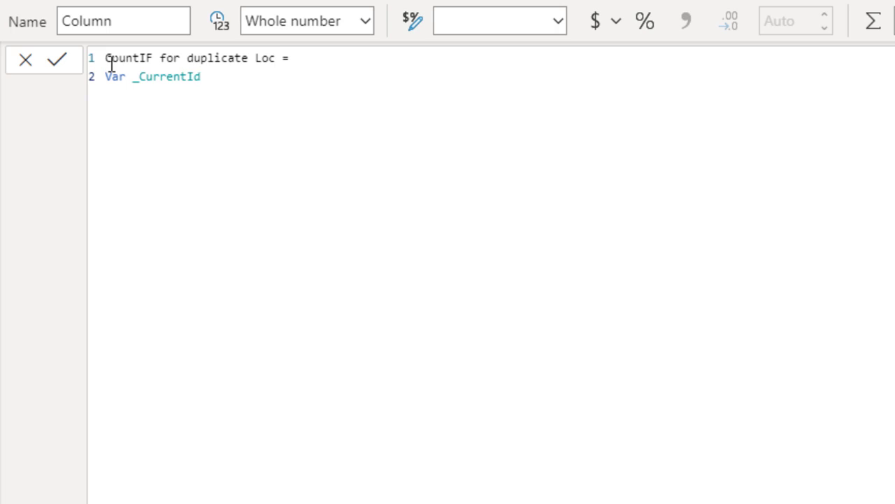
pyautogui.write('=She')
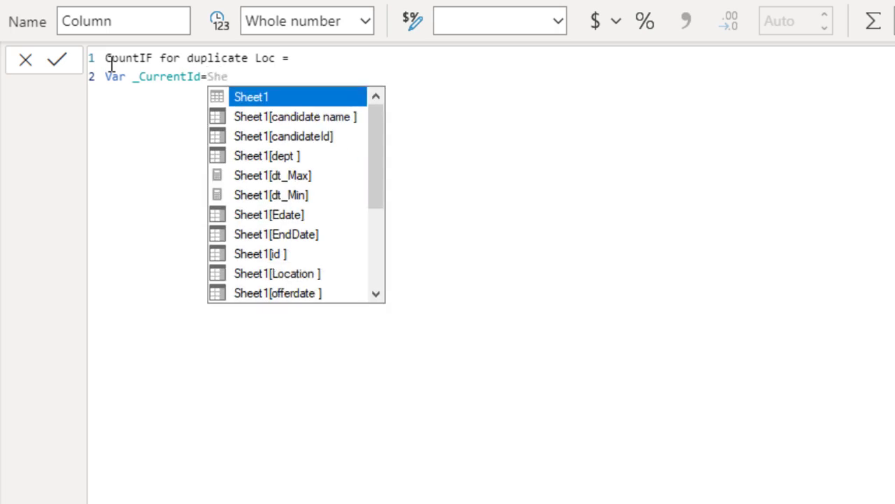
pyautogui.press('Tab')
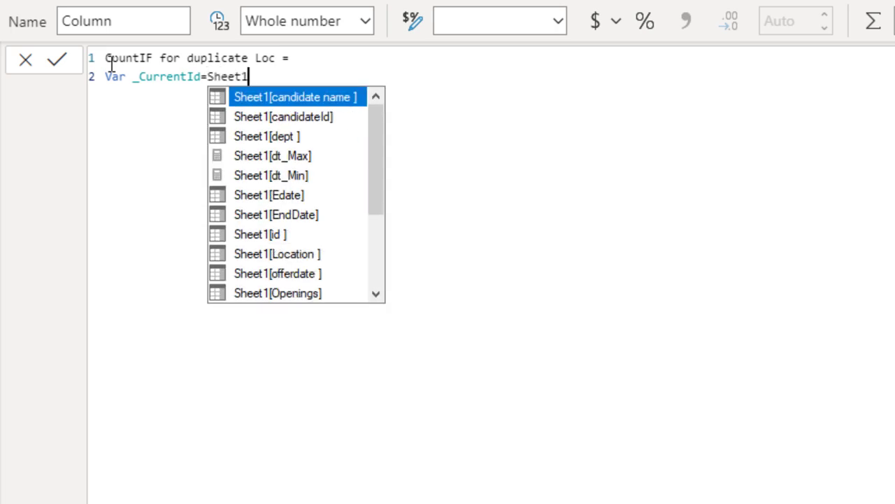
pyautogui.press('Down')
pyautogui.press('Down')
pyautogui.press('Down')
pyautogui.press('Down')
pyautogui.press('Down')
pyautogui.press('Down')
pyautogui.press('Down')
pyautogui.press('Down')
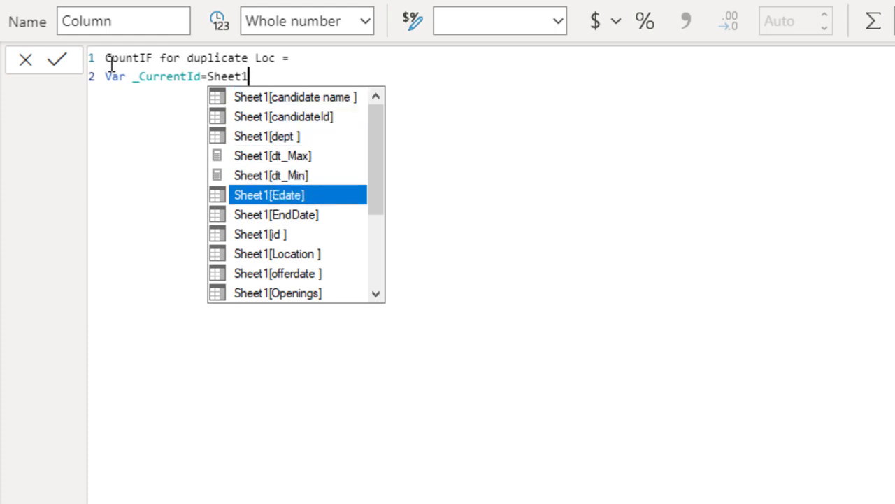
pyautogui.press('Down')
pyautogui.press('Up')
pyautogui.press('Tab')
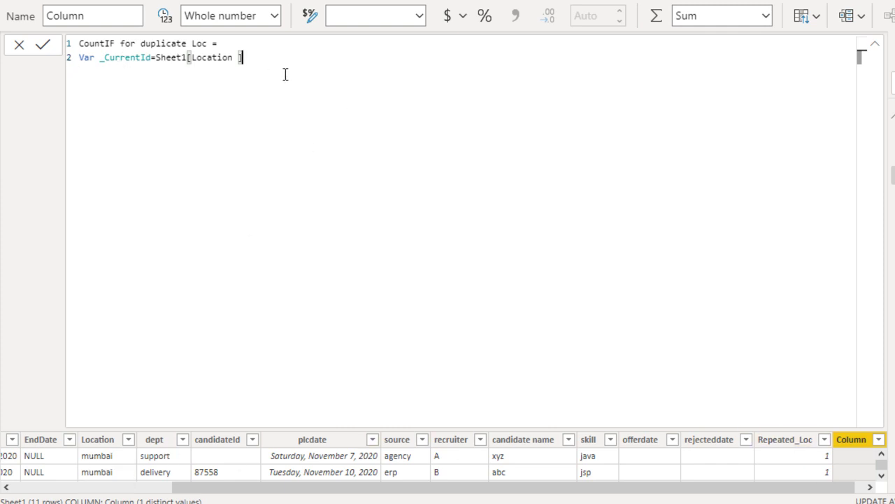
# Add a Return line to the formula and start a COUNTROWS function on the line below it
pyautogui.hotkey('shift', 'Return')
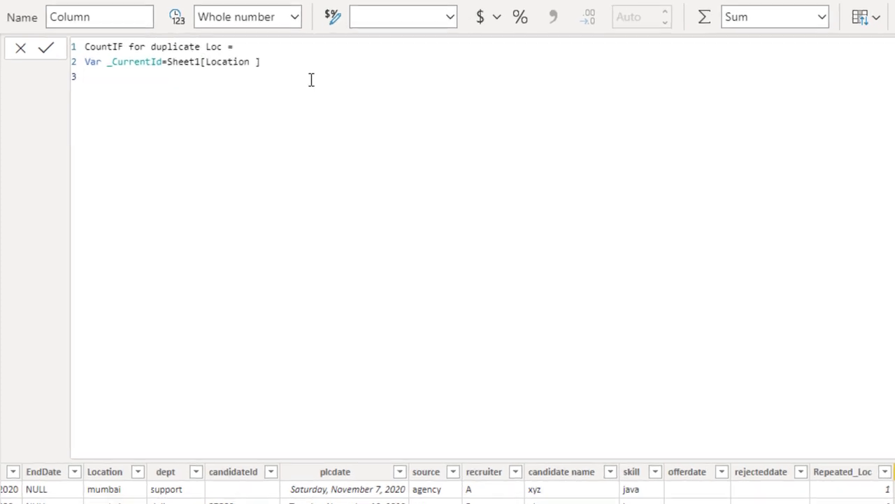
pyautogui.write('Retu')
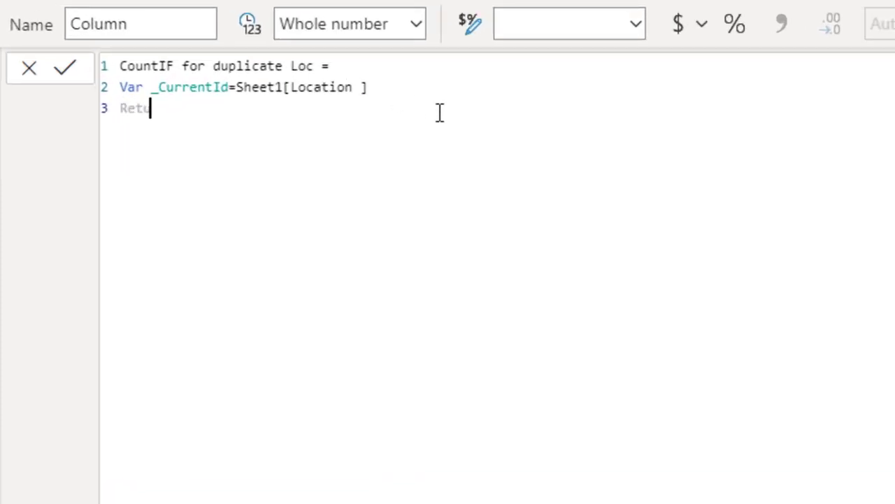
pyautogui.write('rn')
pyautogui.hotkey('shift', 'Return')
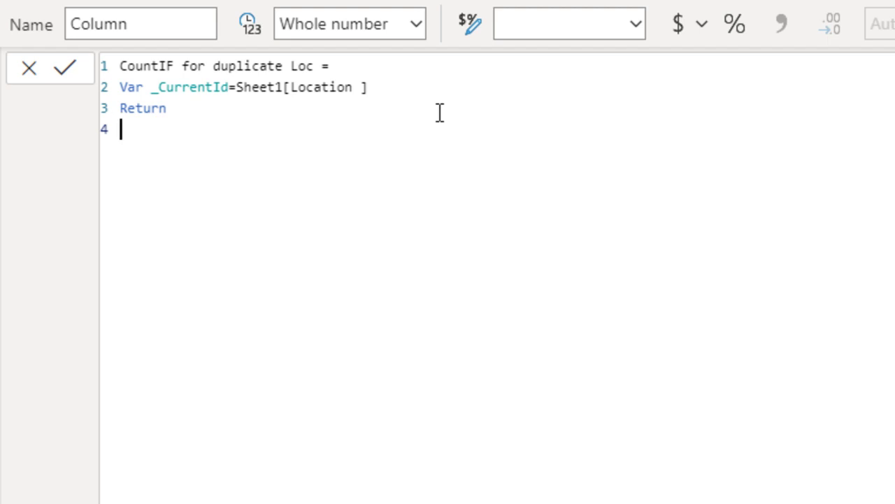
pyautogui.write('Count')
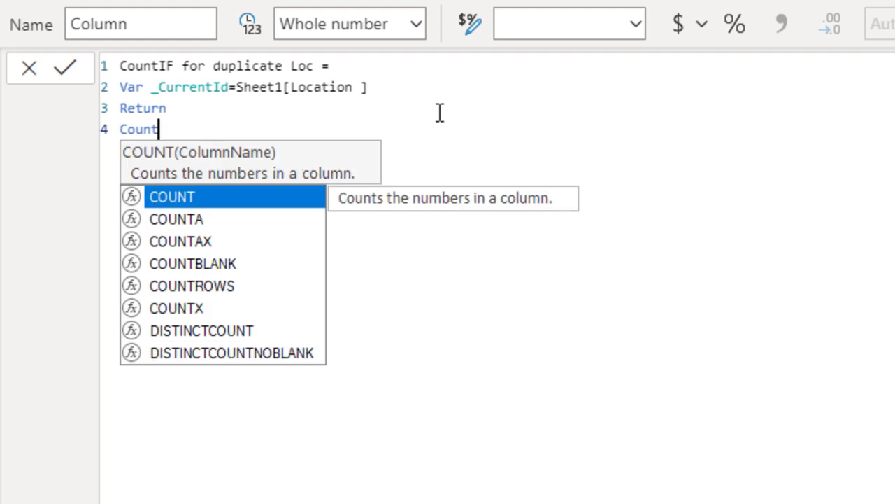
pyautogui.press('Down')
pyautogui.press('Down')
pyautogui.press('Down')
pyautogui.press('Down')
pyautogui.press('Tab')
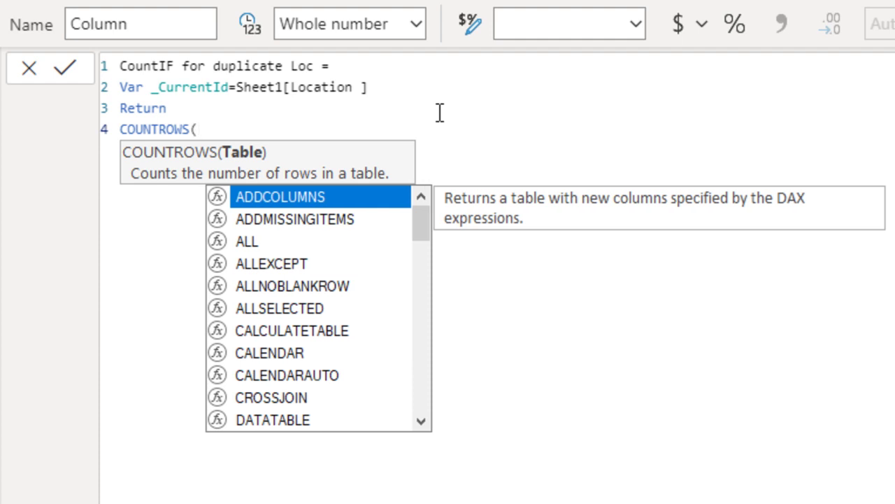
# Nest a FILTER function inside COUNTROWS with Sheet1 as its table argument
pyautogui.write('Filter')
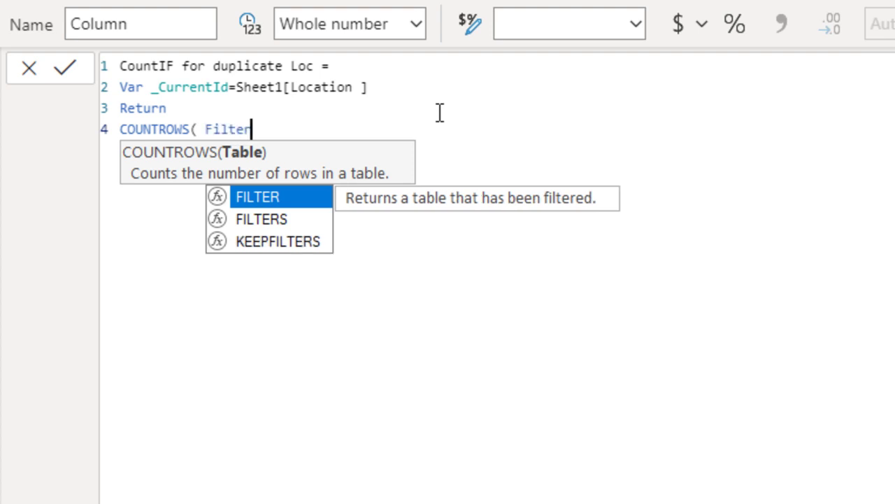
pyautogui.press('Tab')
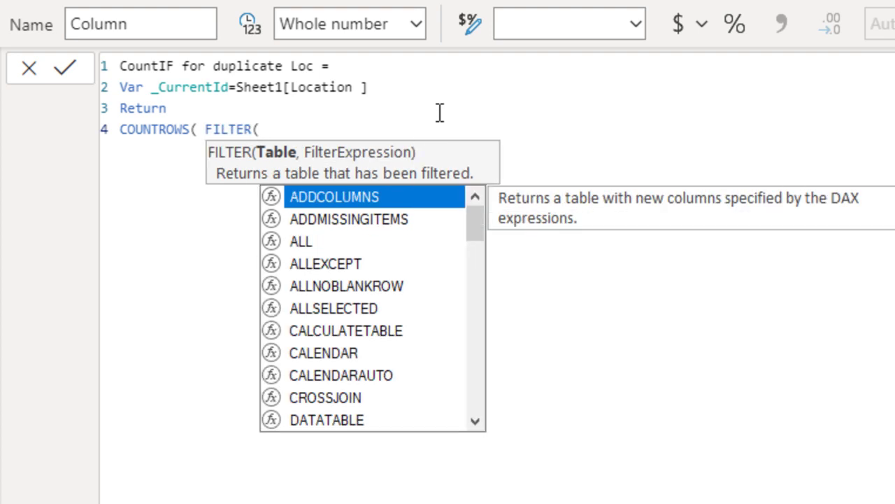
pyautogui.write('Shee')
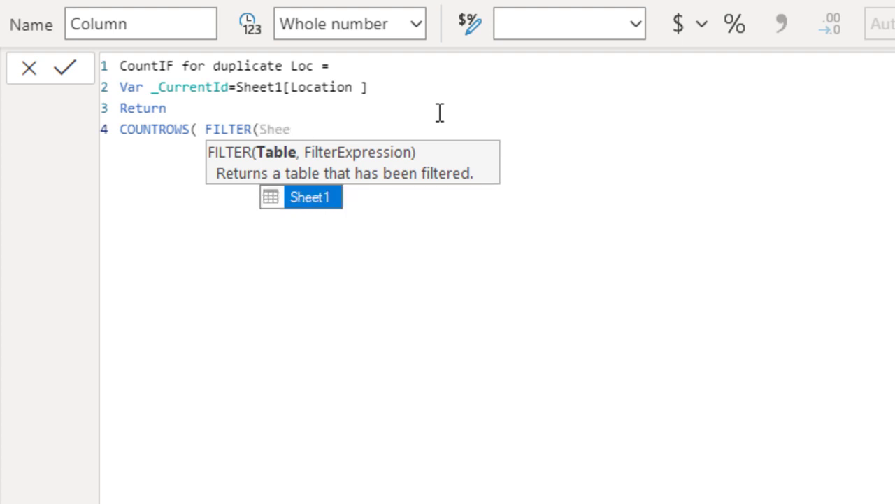
pyautogui.press('Tab')
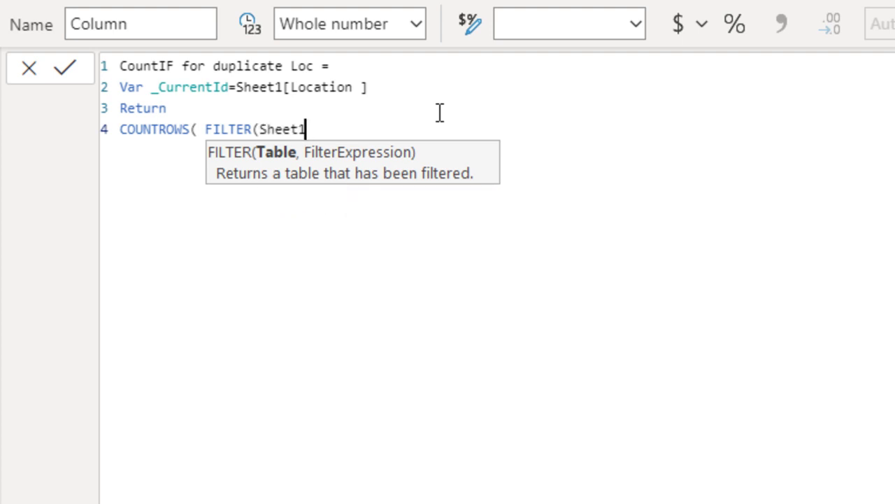
pyautogui.write(',')
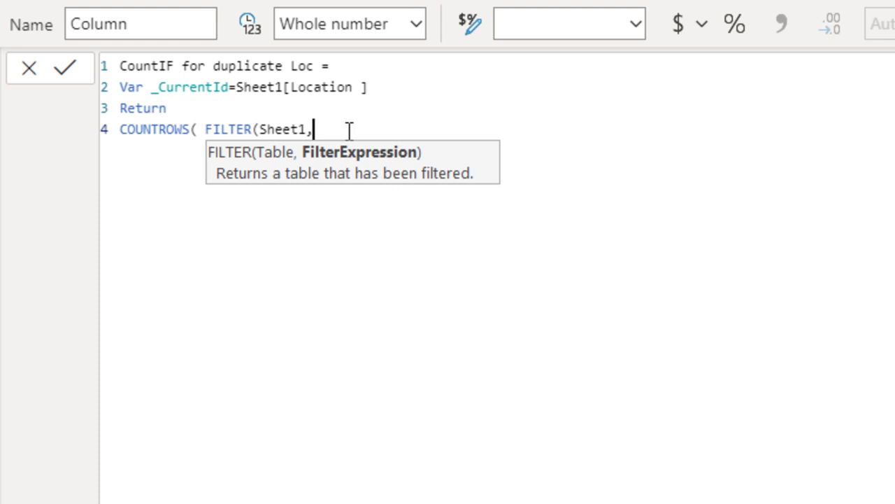
# Complete the filter expression as _CurrentId=Sheet1[Location ], close both functions and commit the column formula
pyautogui.write('_')
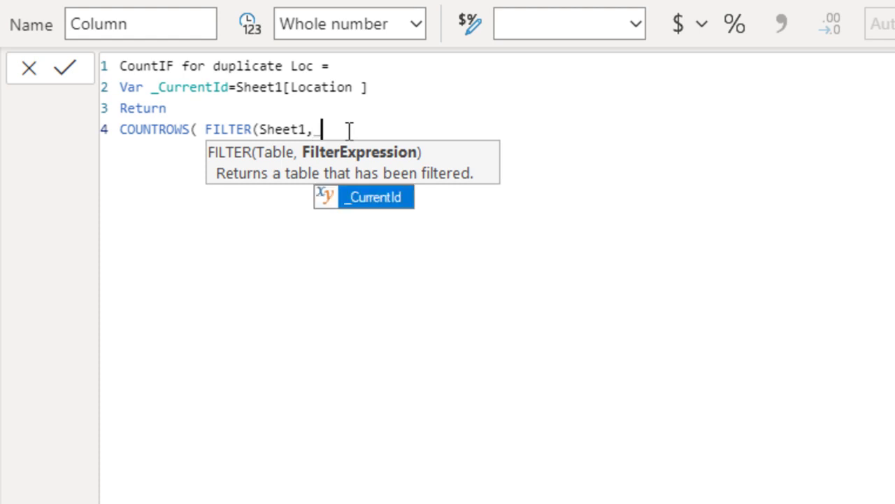
pyautogui.press('Tab')
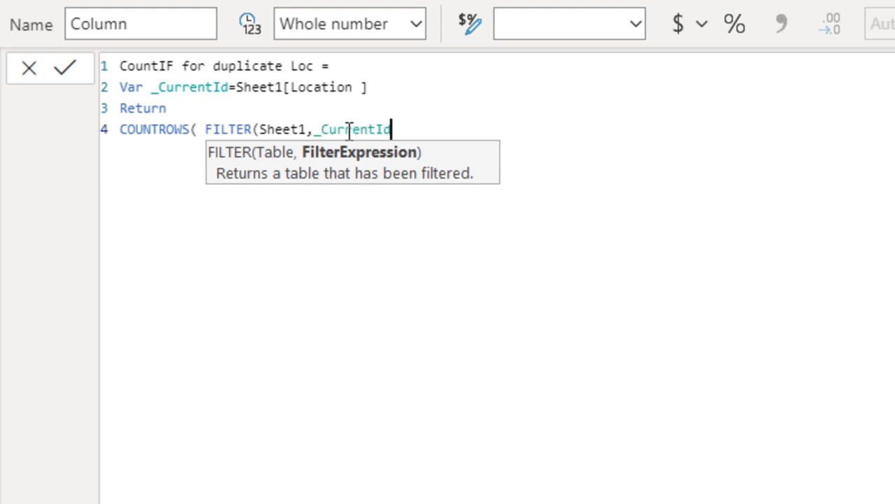
pyautogui.write('=Shee')
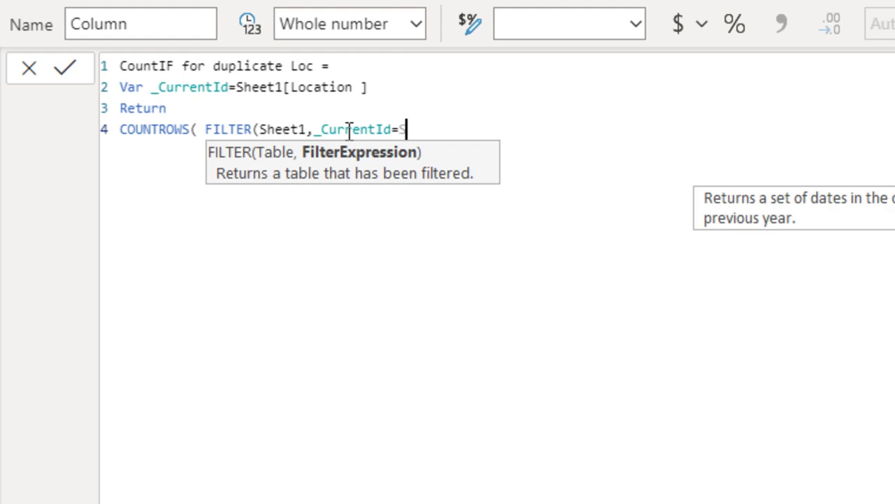
pyautogui.press('Down')
pyautogui.press('Down')
pyautogui.press('Down')
pyautogui.press('Down')
pyautogui.press('Down')
pyautogui.press('Down')
pyautogui.press('Down')
pyautogui.press('Down')
pyautogui.press('Down')
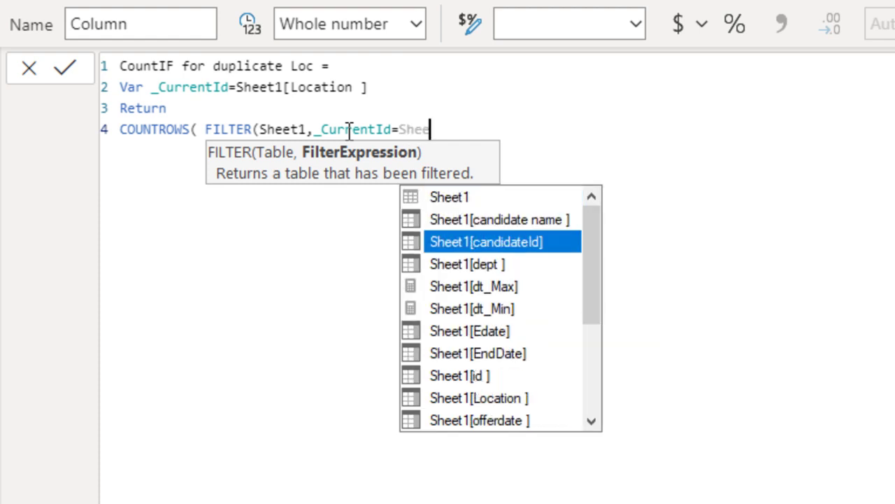
pyautogui.press('Tab')
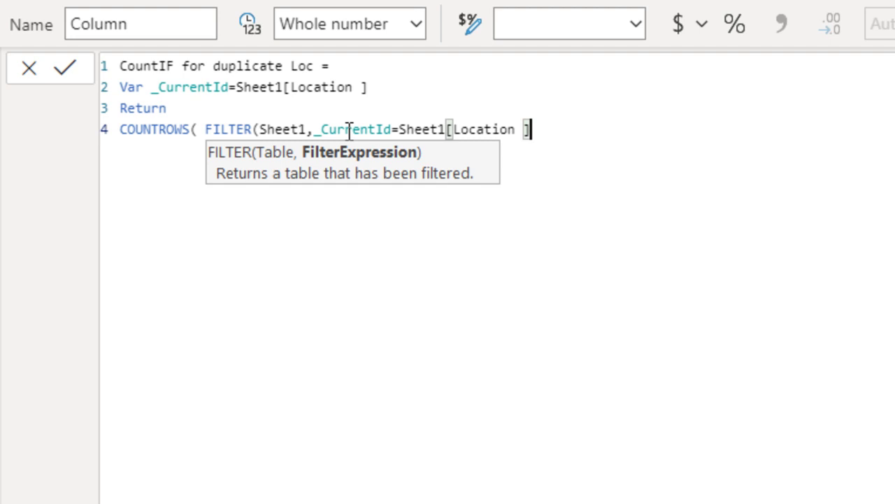
pyautogui.write('))')
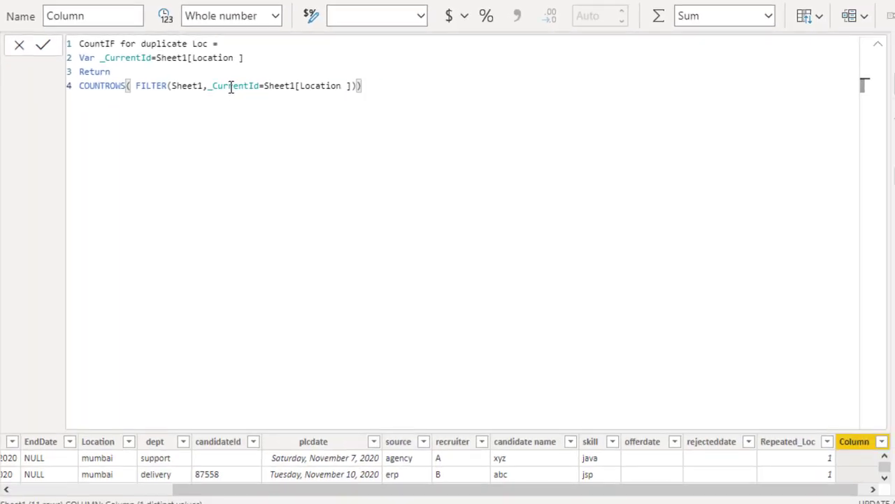
pyautogui.press('Return')
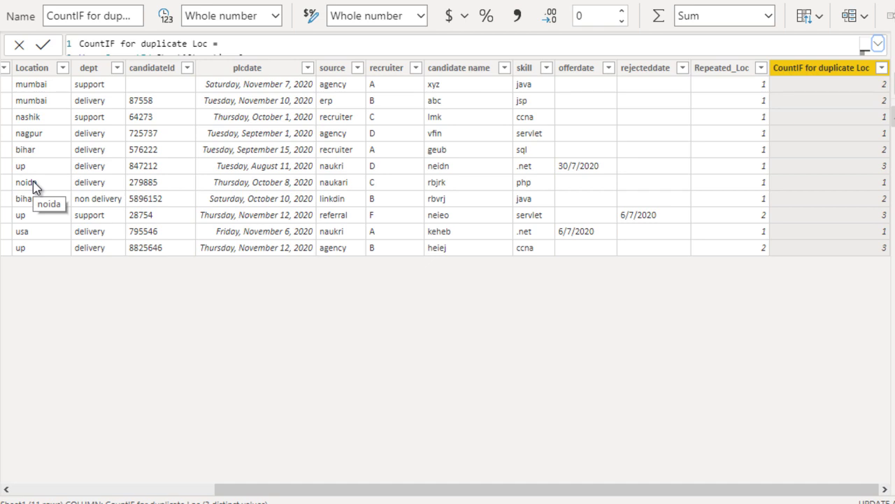
# Review the full formula of the CountIF for duplicate Loc column in the expanded editor, then collapse it
pyautogui.click(879, 46)
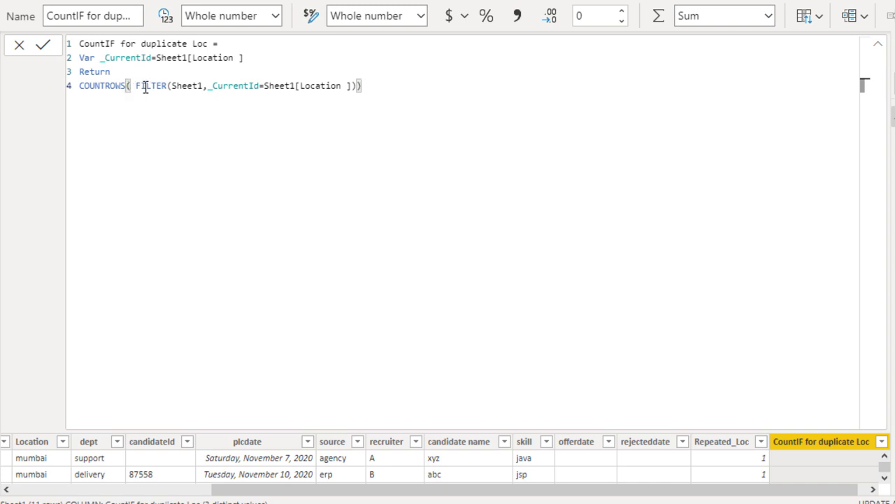
pyautogui.click(204, 85)
pyautogui.write(',')
pyautogui.click(881, 47)
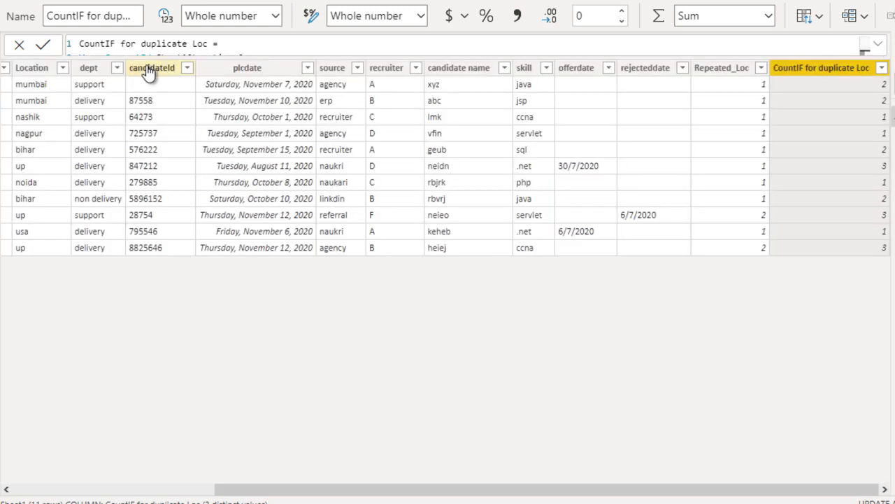
# Filter the Location column to mumbai only and check the matching rows' CountIF for duplicate Loc values
pyautogui.click(62, 68)
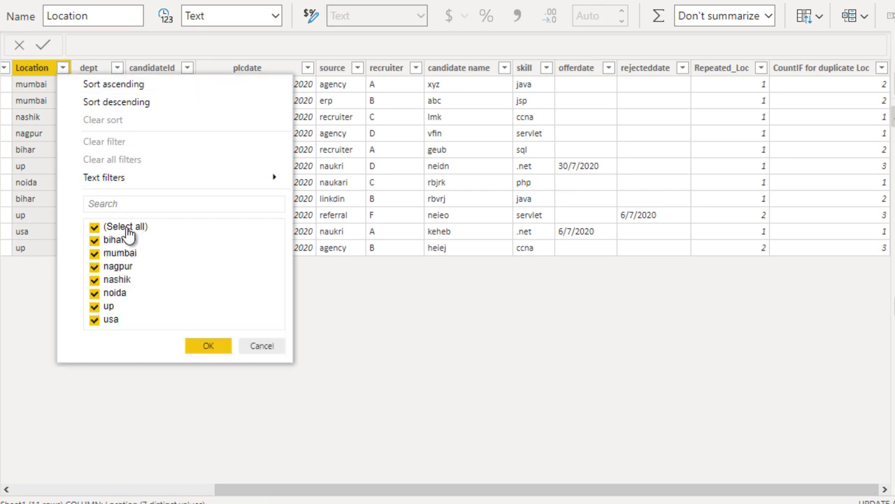
pyautogui.click(129, 229)
pyautogui.click(111, 254)
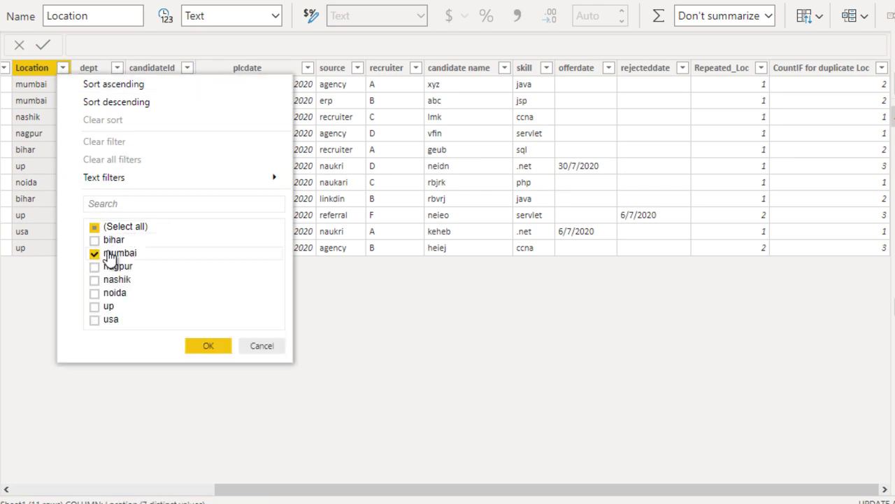
pyautogui.click(208, 346)
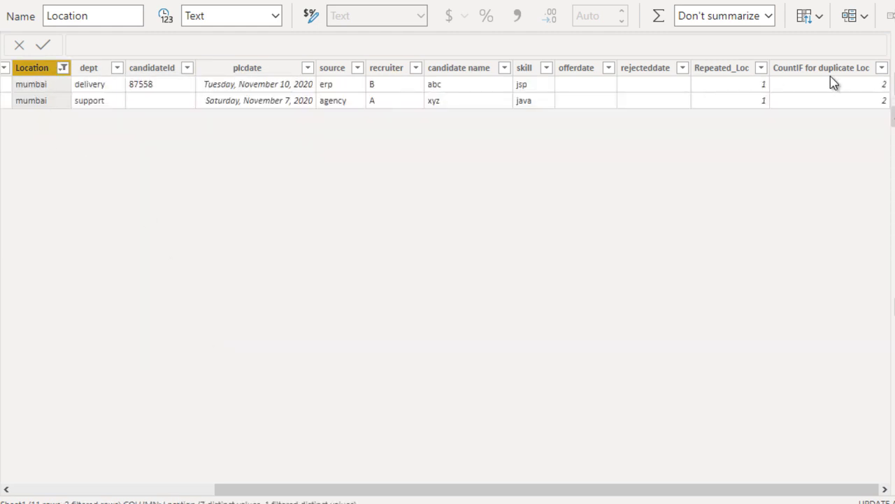
pyautogui.press('Home')
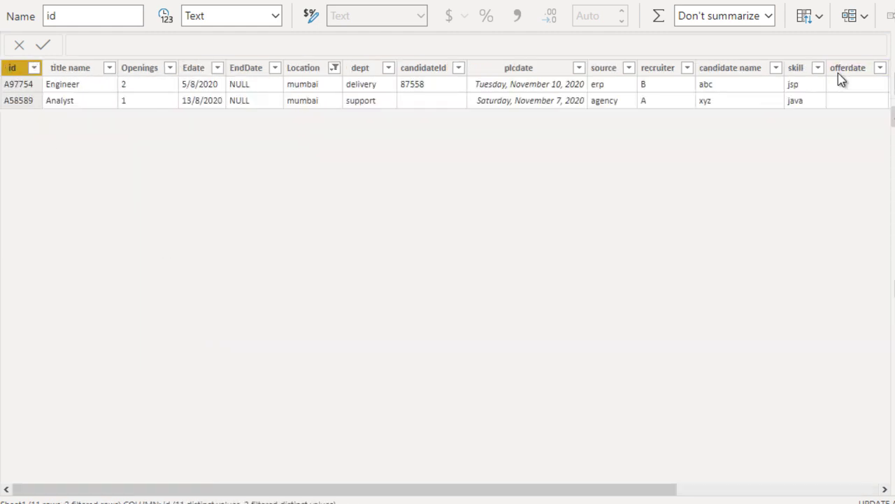
pyautogui.hscroll(1, 803, 493)
pyautogui.click(803, 494)
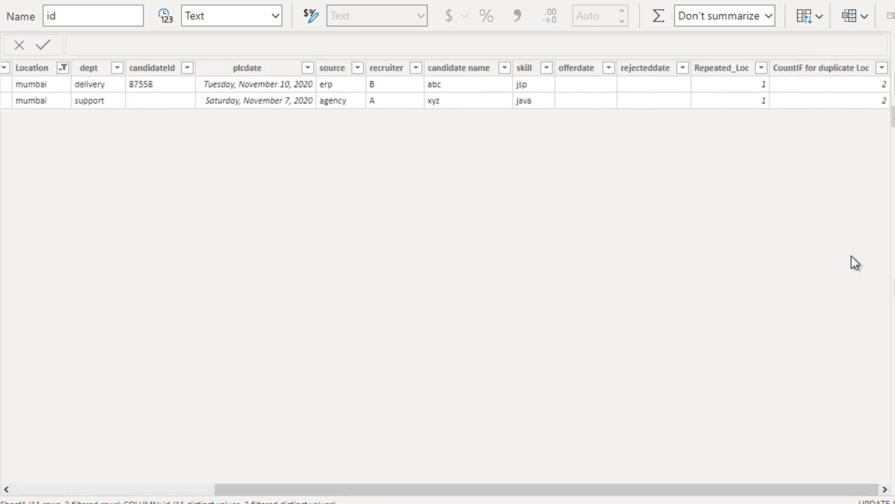
# Clear the mumbai filter from the Location column so that all Sheet1 rows are listed again
pyautogui.click(863, 68)
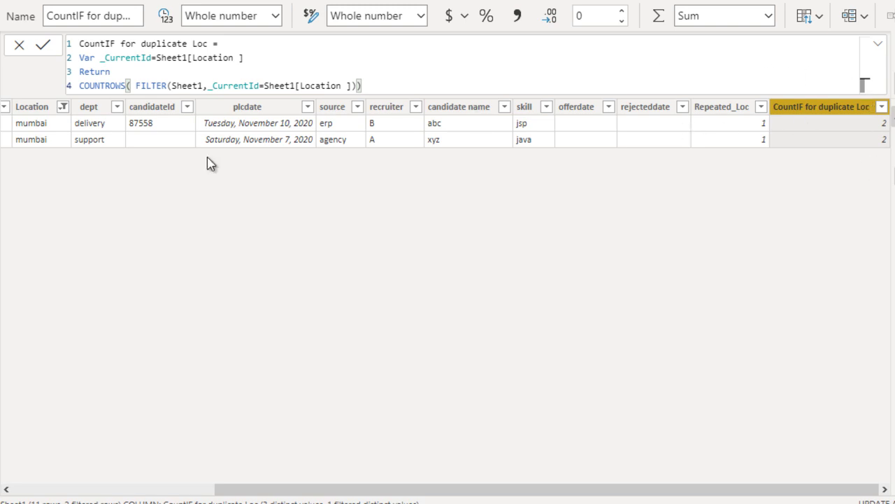
pyautogui.click(61, 112)
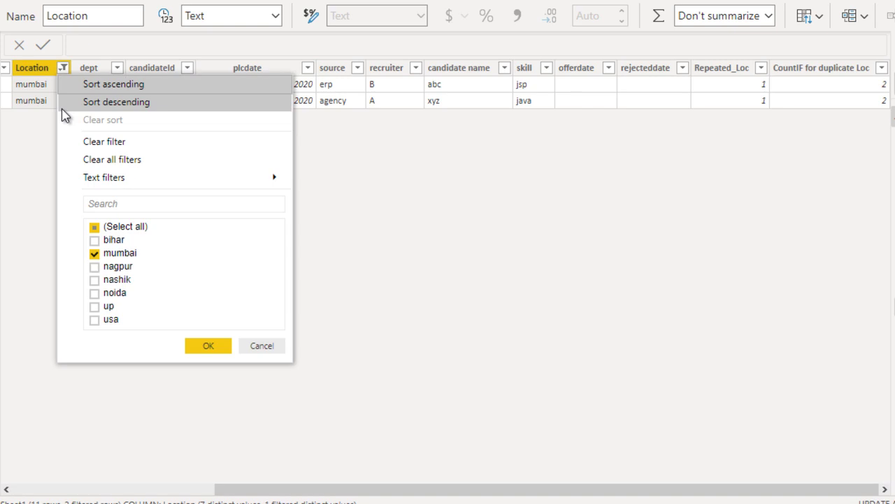
pyautogui.click(169, 163)
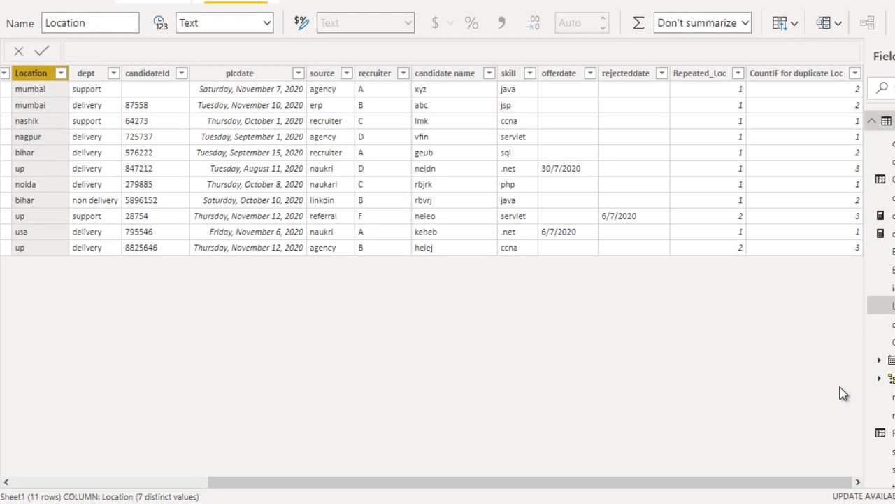
# Add a calculated column named Loc_New to Sheet1 and start its IF function with Sheet1[CountIF for duplicate Loc] as the tested column
pyautogui.click(808, 75)
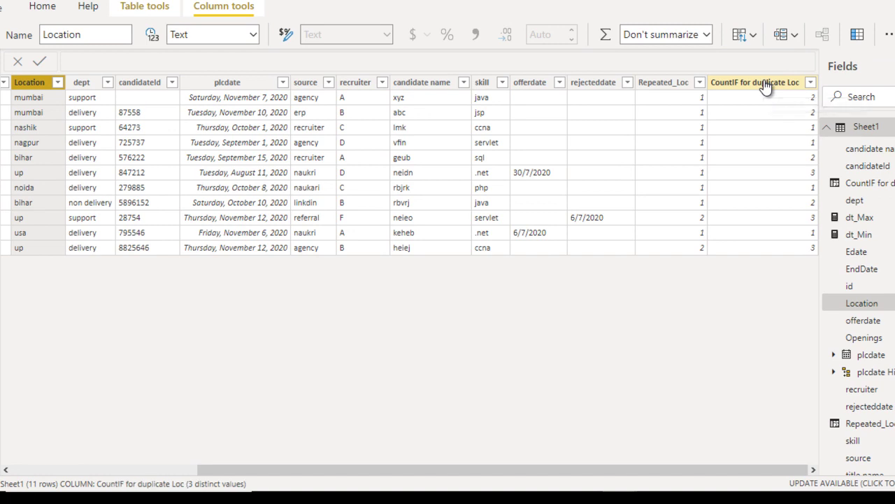
pyautogui.click(859, 36)
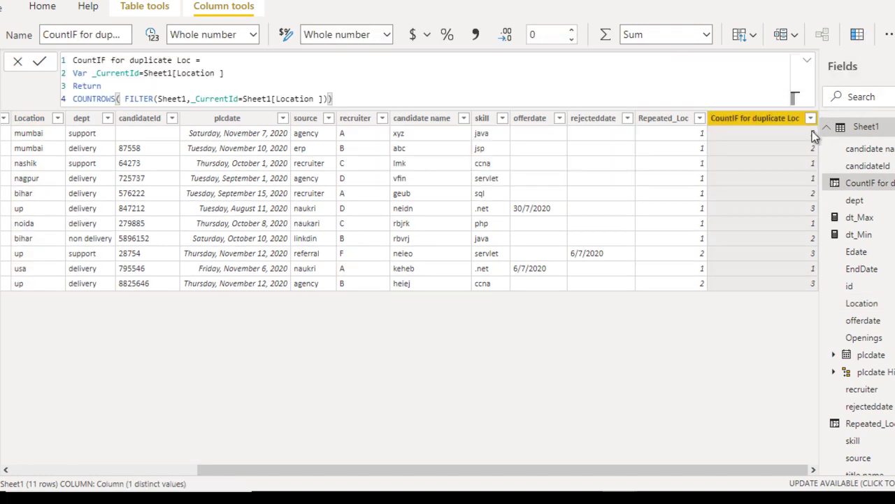
pyautogui.doubleClick(93, 59)
pyautogui.write('Loc_')
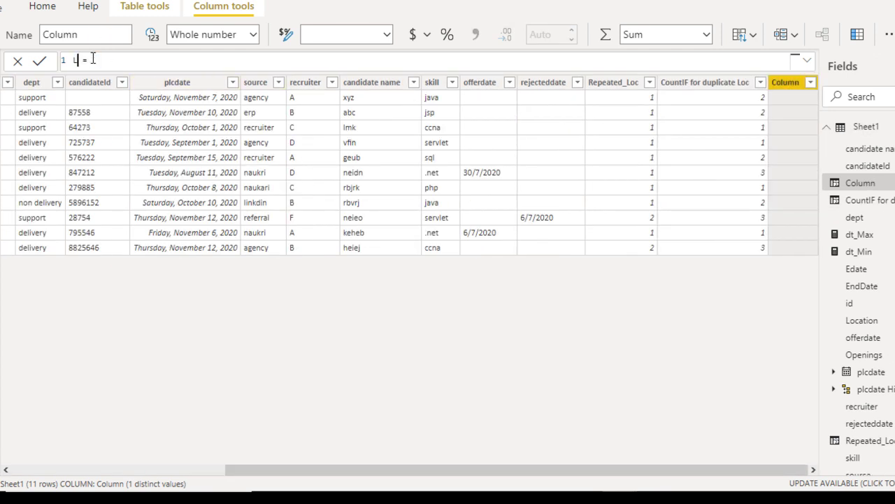
pyautogui.write('New = IF(Shee')
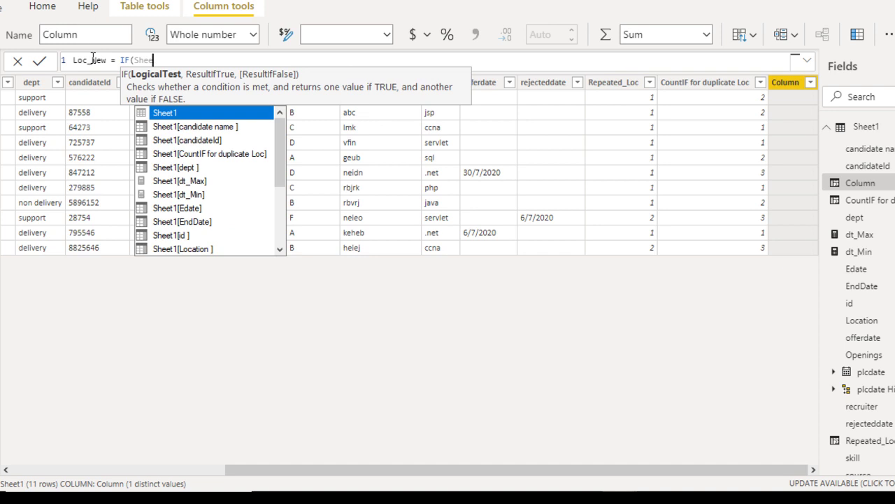
pyautogui.press('Down')
pyautogui.press('Down')
pyautogui.press('Down')
pyautogui.press('Tab')
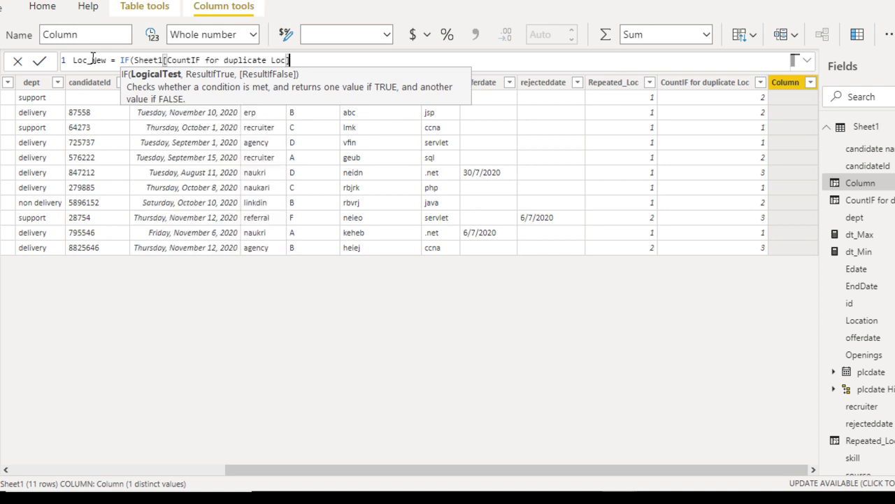
# Complete the IF to test for =1, returning "Others" when true and Sheet1[Location ] otherwise, and commit the Loc_New formula
pyautogui.write('=')
pyautogui.write('1,"')
pyautogui.write('Others"')
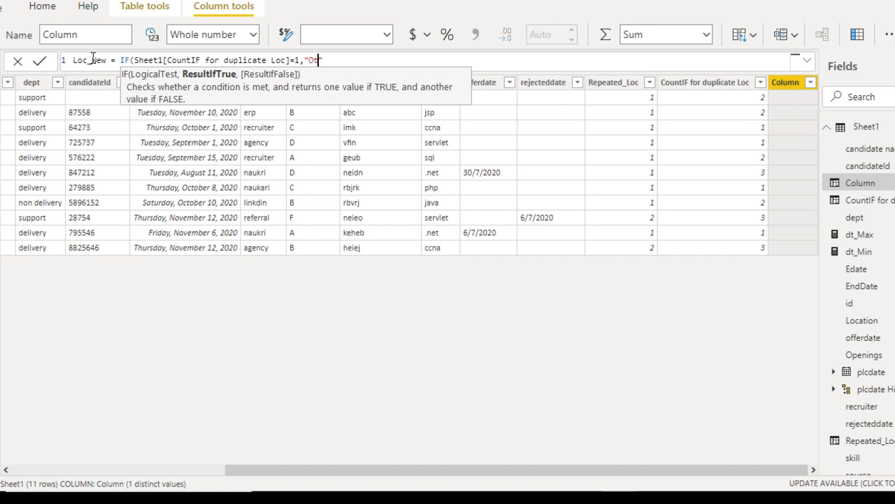
pyautogui.write(',')
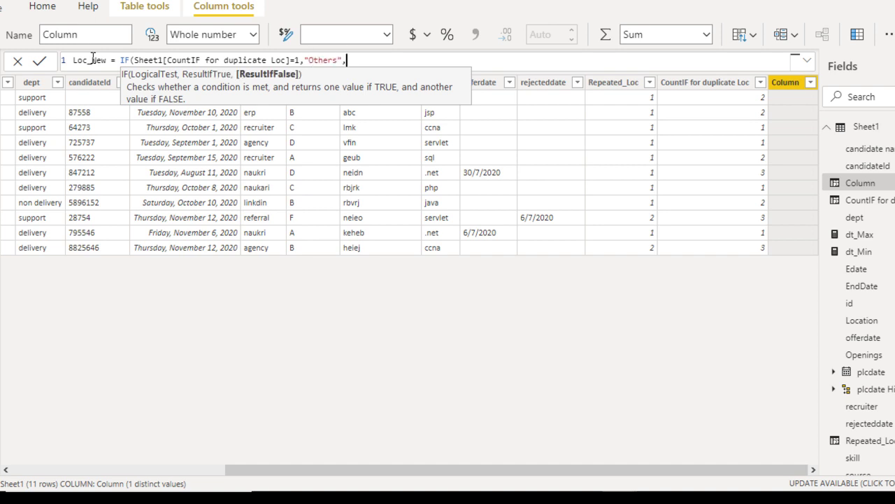
pyautogui.write('Loca')
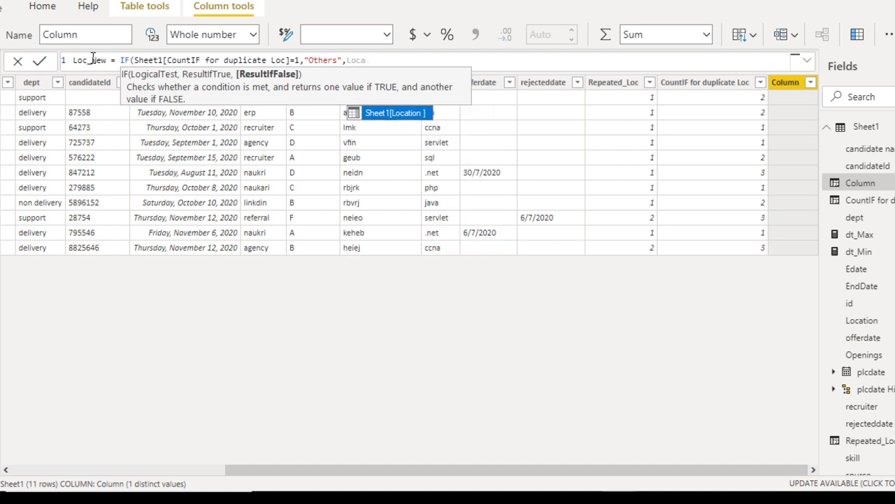
pyautogui.press('Tab')
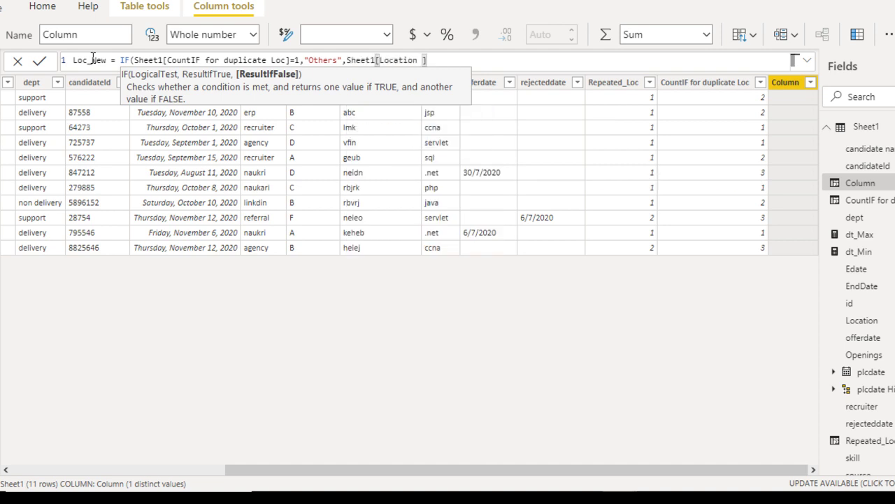
pyautogui.write(')')
pyautogui.press('Return')
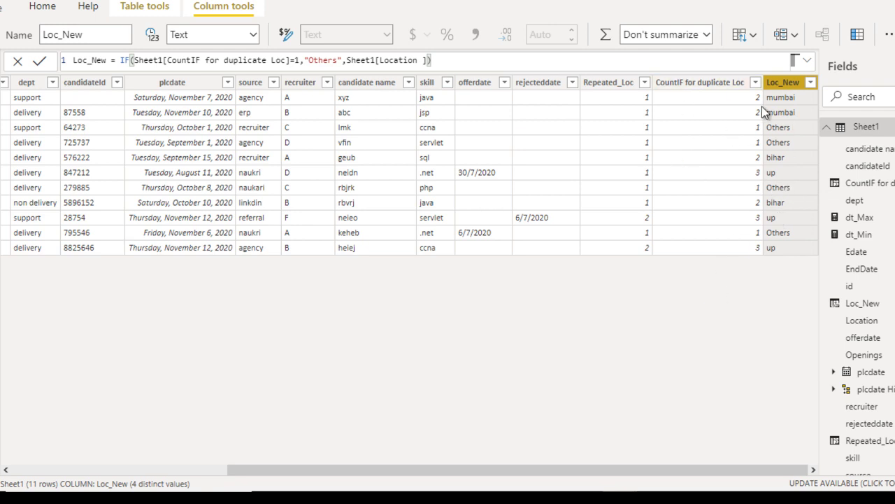
# Add a pie chart to the empty report page and enlarge it to about half the page width and nearly full height
pyautogui.click(1, 70)
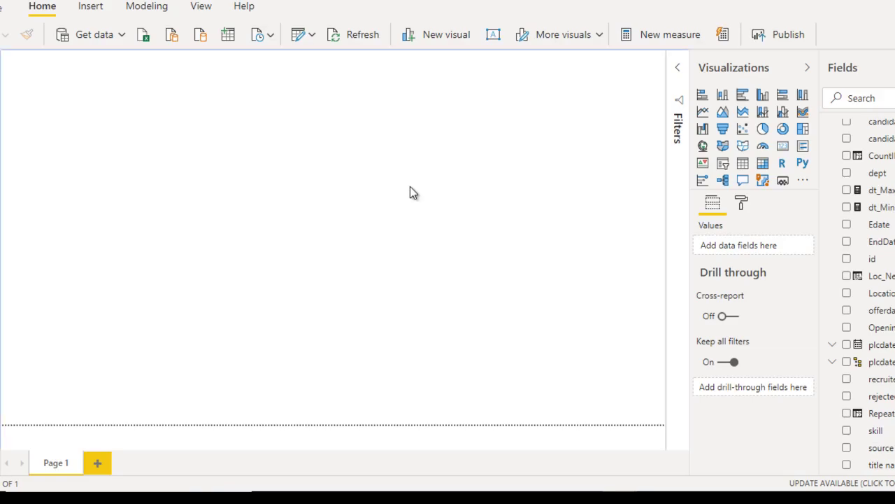
pyautogui.click(763, 128)
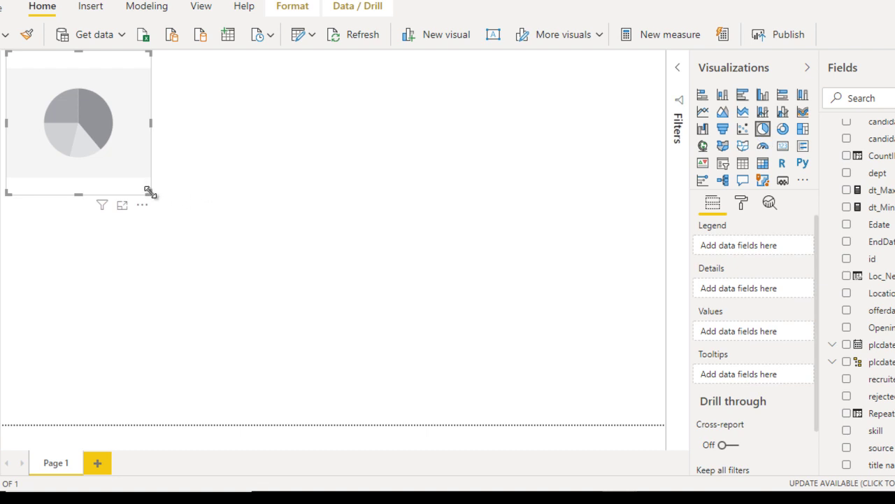
pyautogui.moveTo(154, 197); pyautogui.dragTo(340, 422)
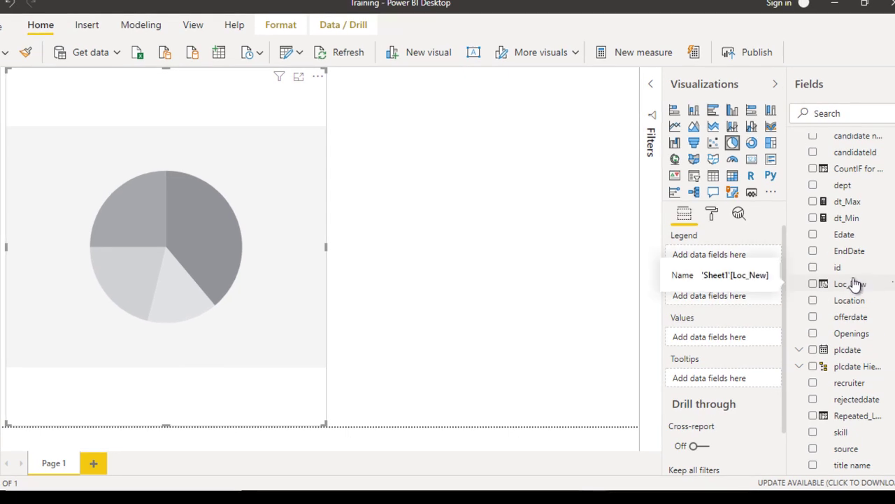
# Set Loc_New as the pie chart's legend and the count of id as its values
pyautogui.moveTo(855, 286); pyautogui.dragTo(728, 258)
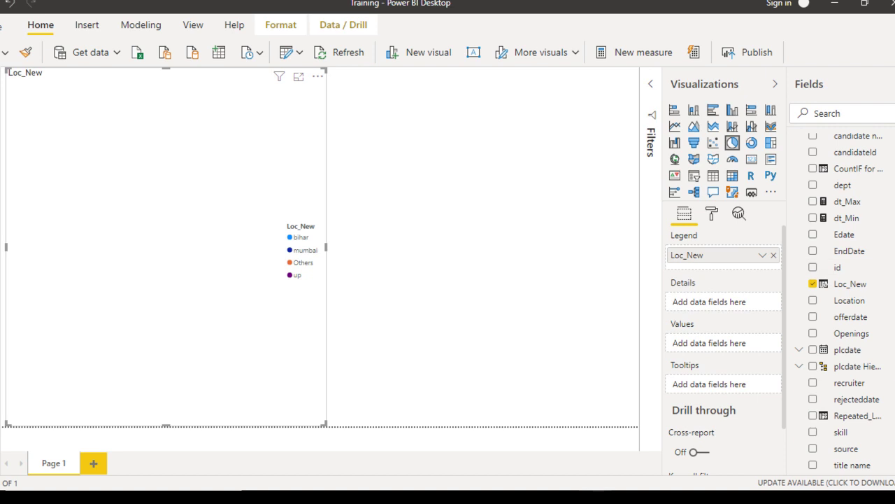
pyautogui.scroll(1, 873, 259)
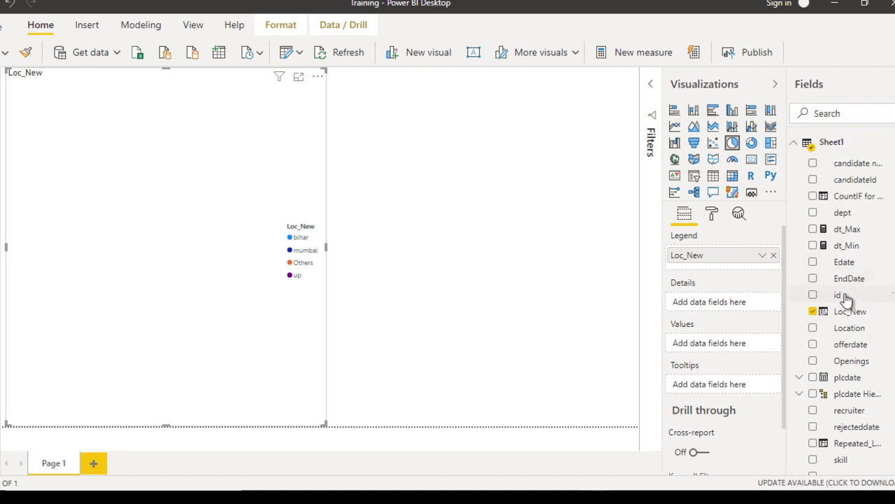
pyautogui.moveTo(846, 300); pyautogui.dragTo(728, 347)
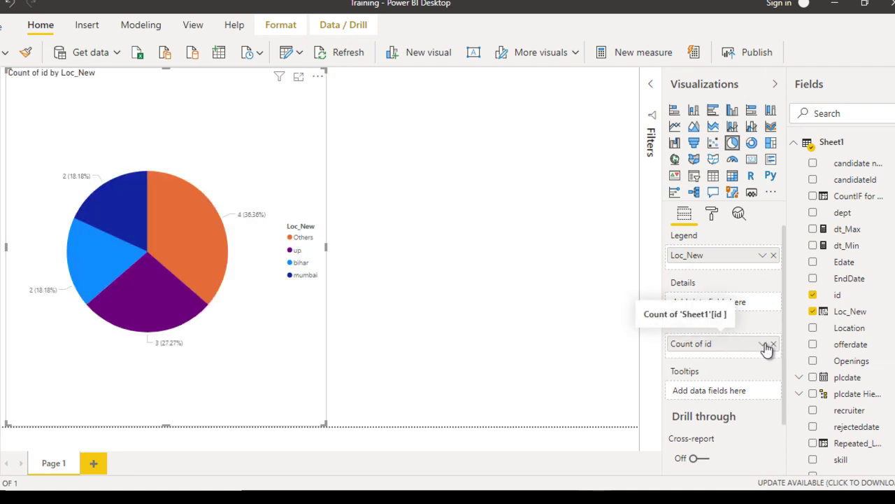
pyautogui.click(764, 345)
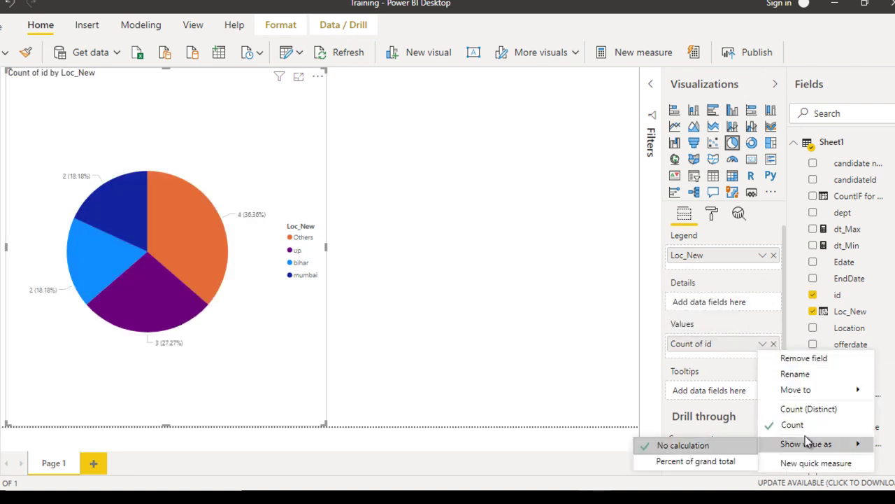
pyautogui.click(388, 292)
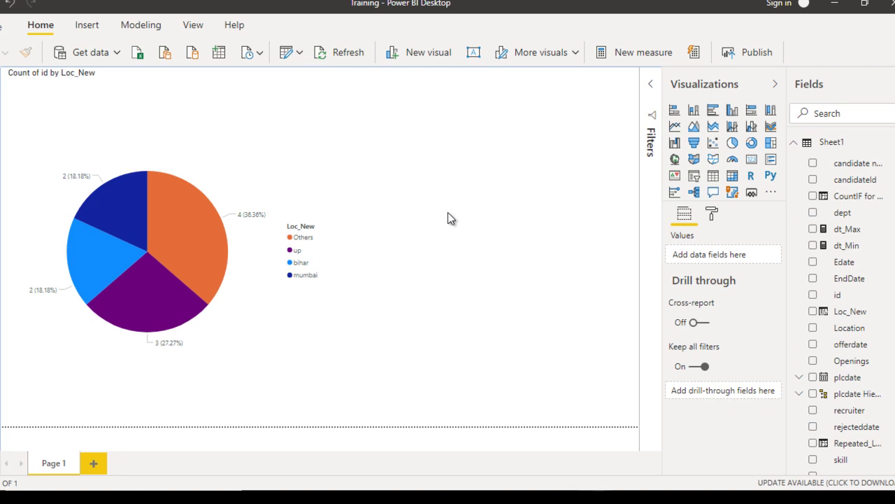
# Lower the pie chart's upper edge and add a slicer flattened to fit the free strip above it
pyautogui.click(302, 170)
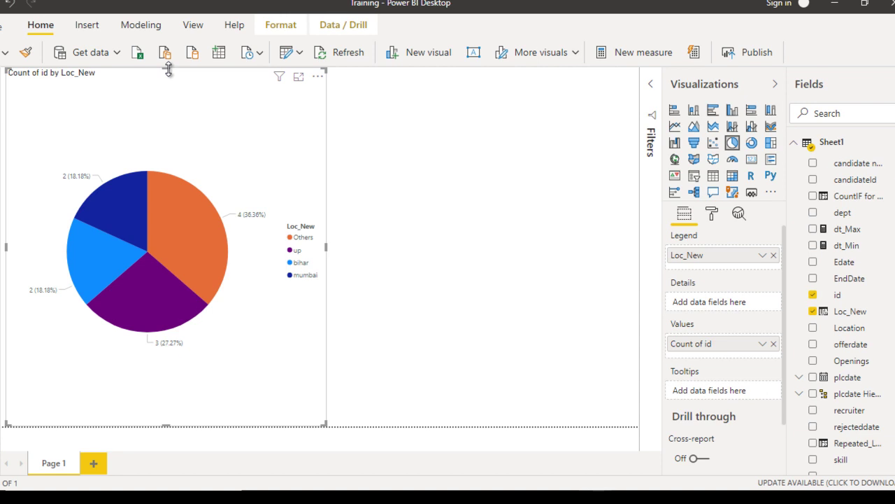
pyautogui.moveTo(167, 70); pyautogui.dragTo(177, 149)
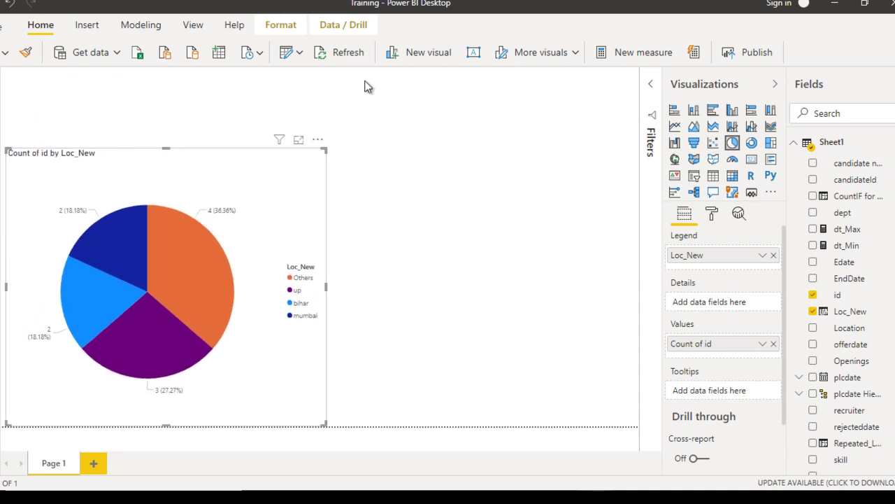
pyautogui.click(368, 86)
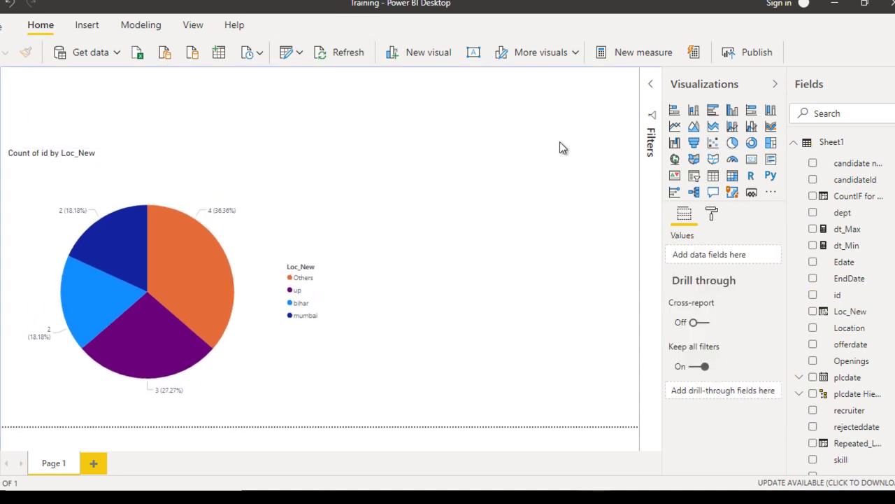
pyautogui.click(696, 175)
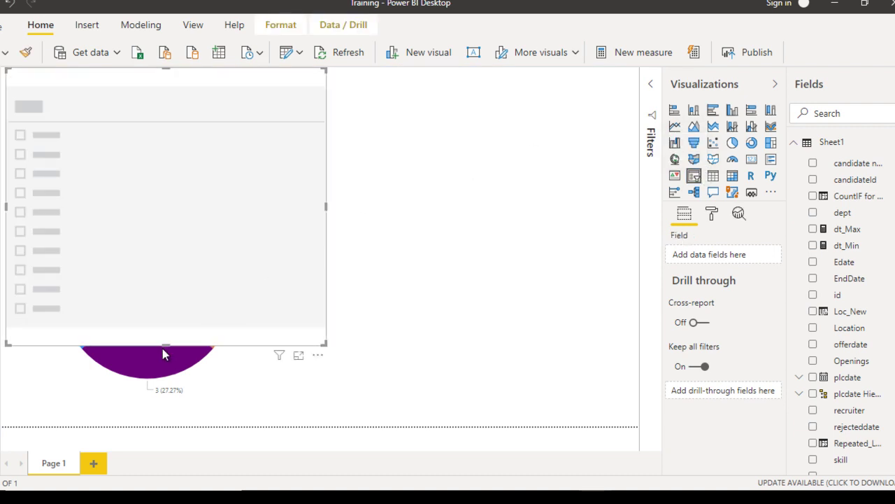
pyautogui.moveTo(164, 342); pyautogui.dragTo(164, 135)
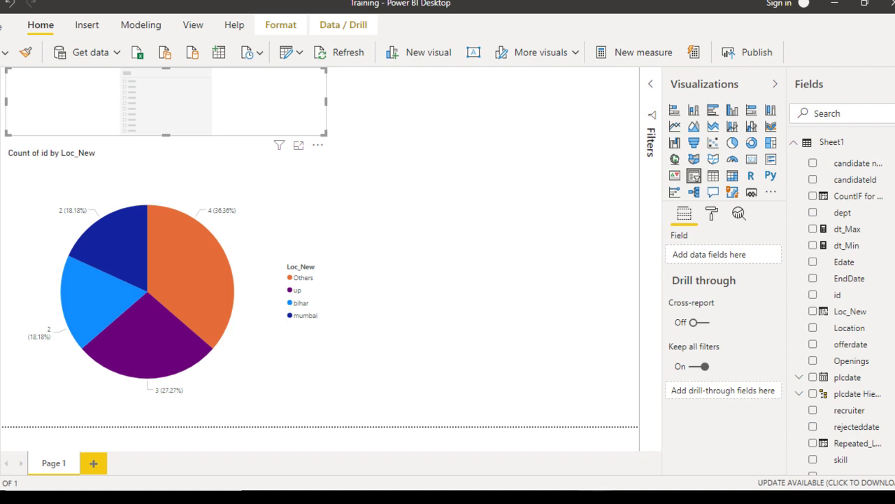
# Assign plcdate as the slicer's field and change the slicer style to List
pyautogui.click(863, 381)
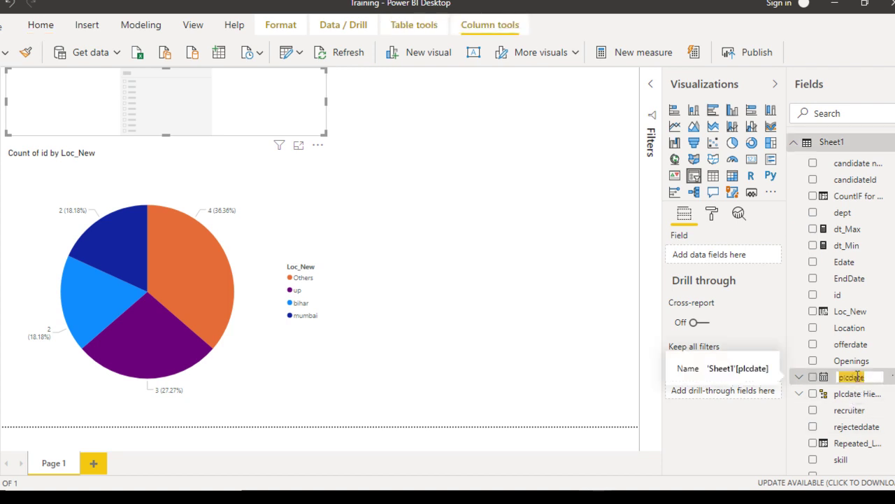
pyautogui.moveTo(847, 378); pyautogui.dragTo(735, 261)
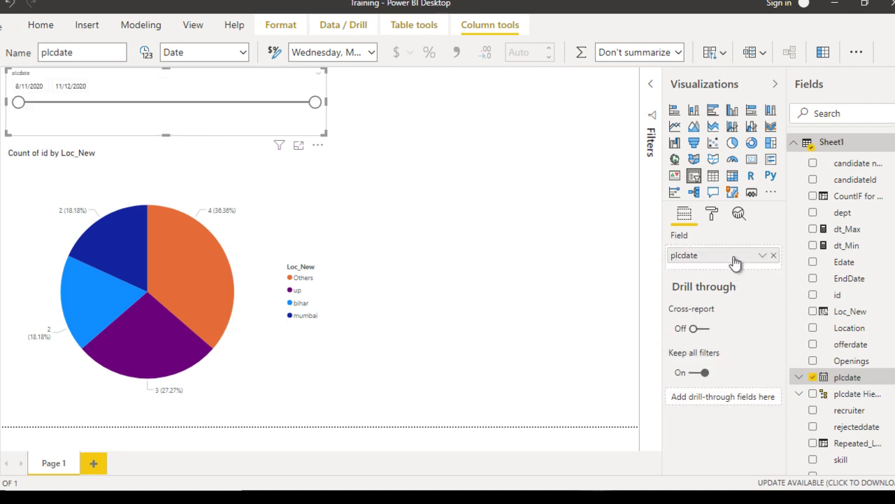
pyautogui.click(320, 76)
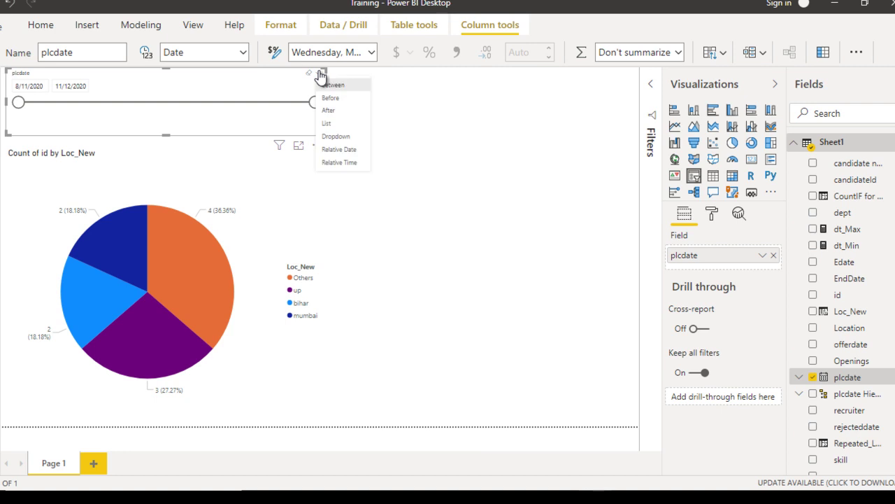
pyautogui.click(336, 123)
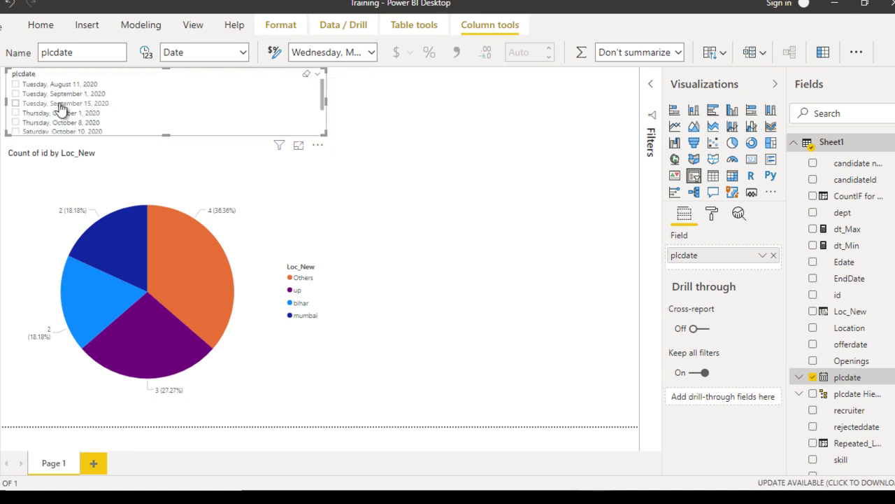
# Filter the pie chart through the slicer by Tuesday, August 11, 2020, followed by Tuesday, September 1, 2020
pyautogui.click(16, 84)
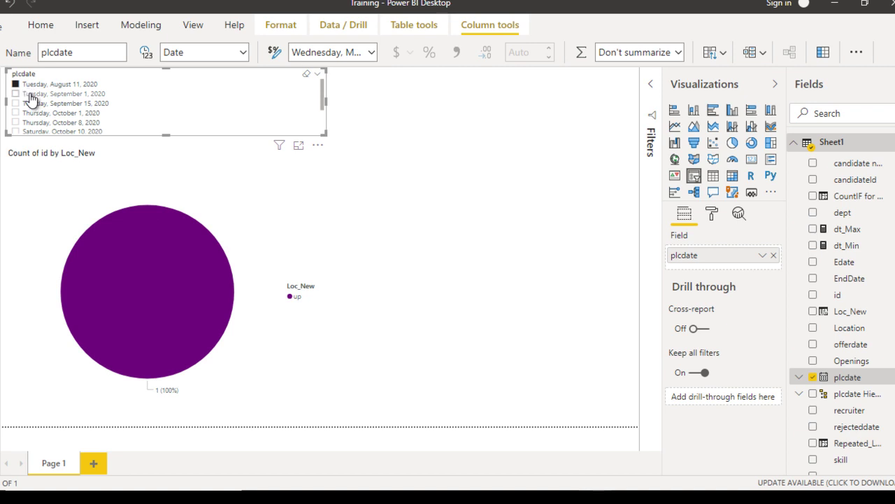
pyautogui.click(32, 94)
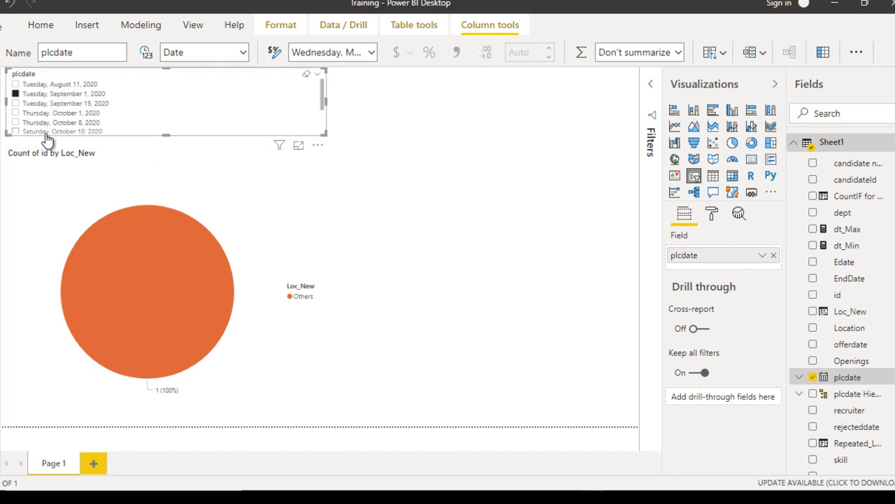
pyautogui.click(421, 254)
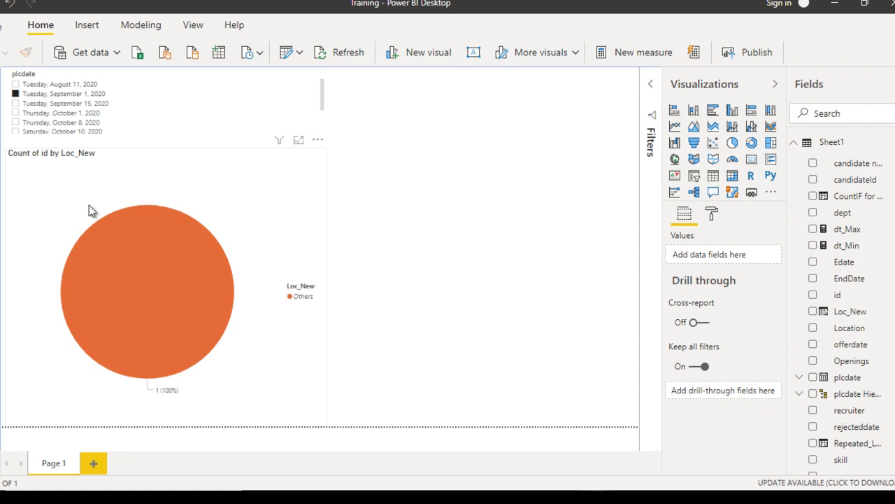
# Return to the Sheet1 data table and select the CountIF for duplicate Loc column for review
pyautogui.click(1, 131)
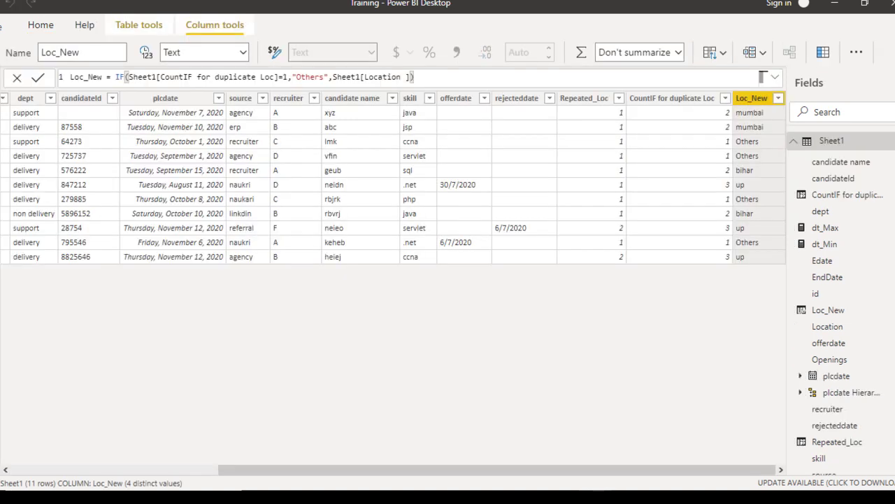
pyautogui.click(689, 100)
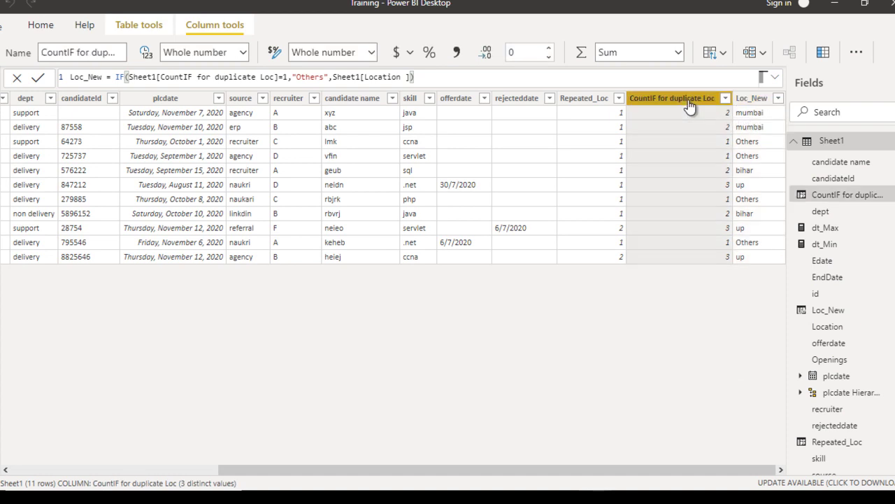